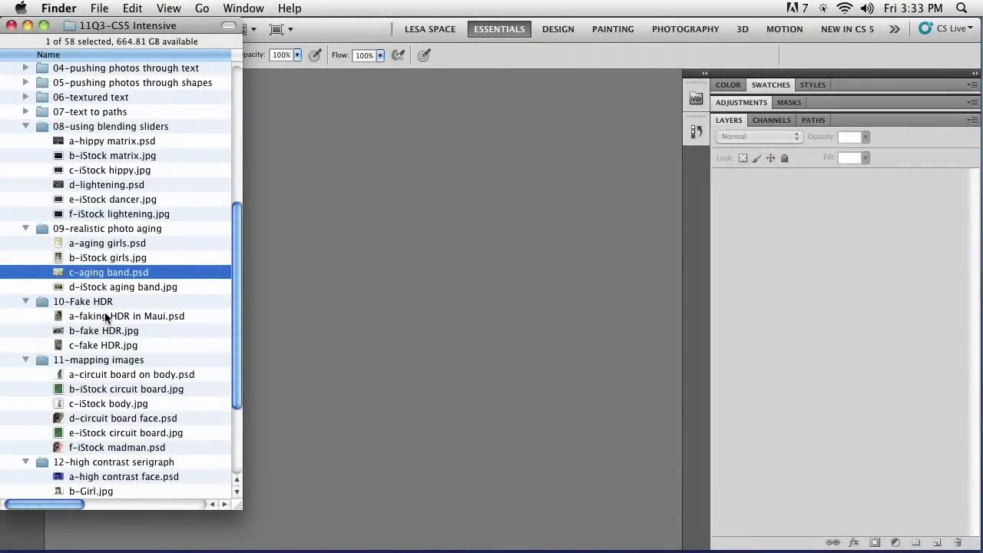
# Select a-faking HDR in Maui.psd through c-fake HDR.jpg in Finder and drag them into Photoshop
pyautogui.click(57, 319)
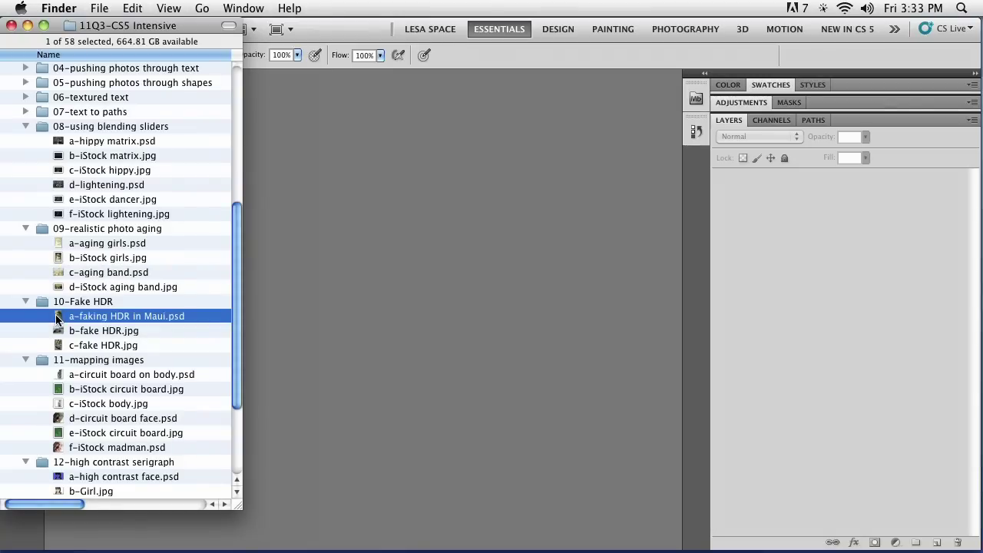
pyautogui.keyDown('shift'); pyautogui.click(59, 347); pyautogui.keyUp('shift')
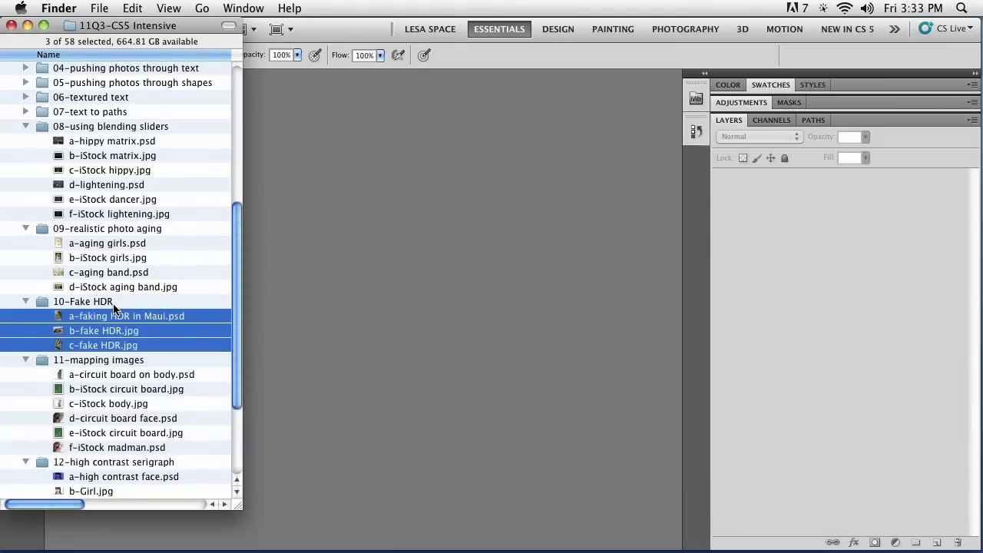
pyautogui.moveTo(59, 316); pyautogui.dragTo(417, 327)
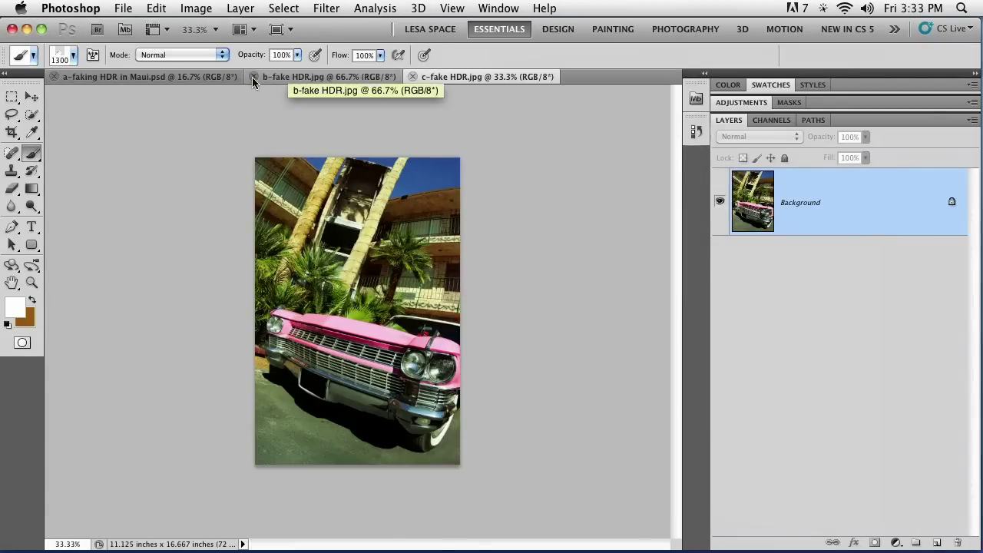
# Bring the a-faking HDR in Maui.psd tab forward, switch to the Move tool and zoom to 25%
pyautogui.click(207, 77)
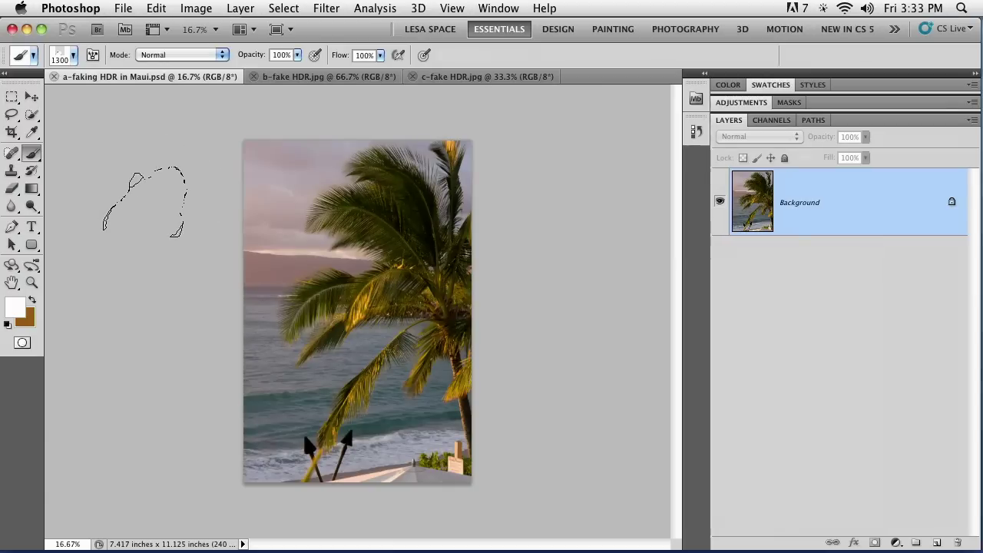
pyautogui.press('v')
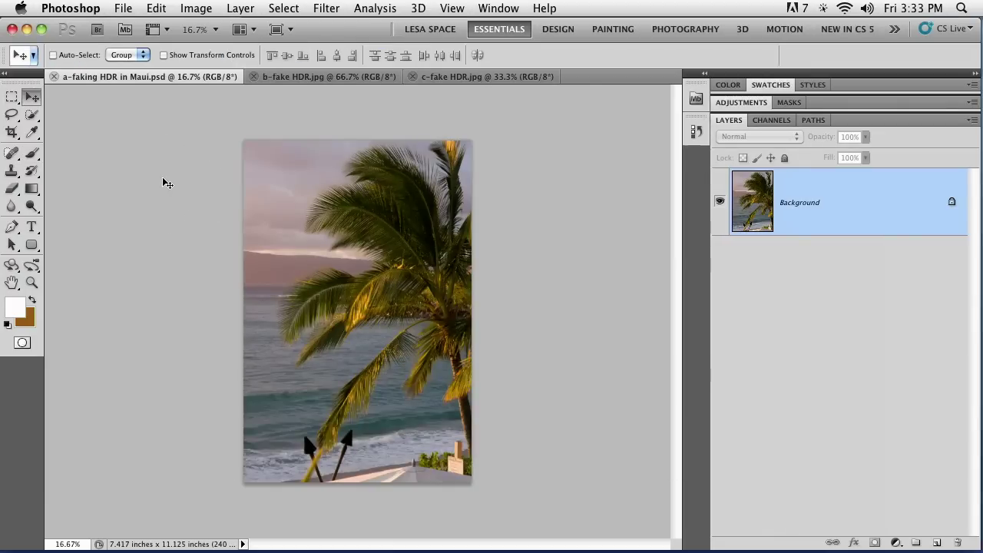
pyautogui.press('super+equal')
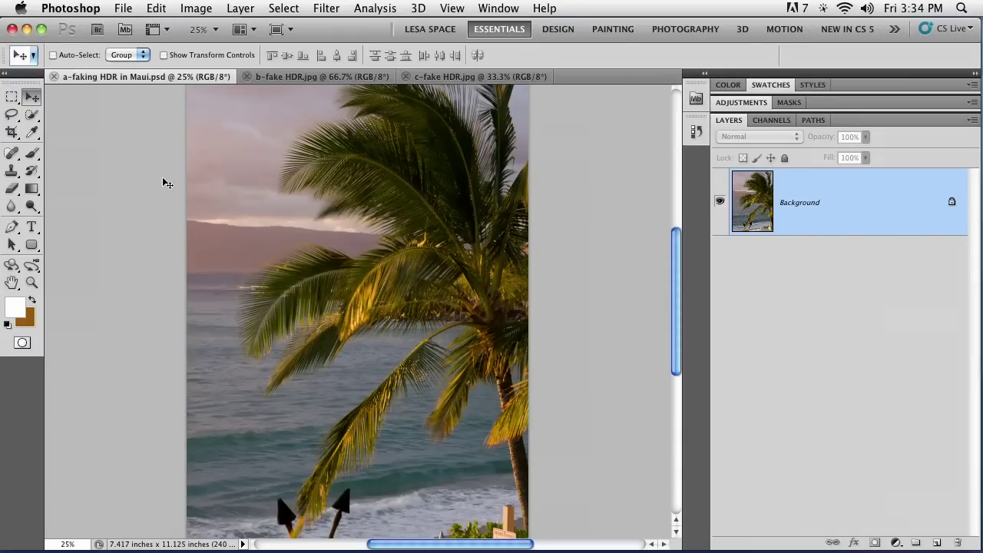
pyautogui.click(203, 5)
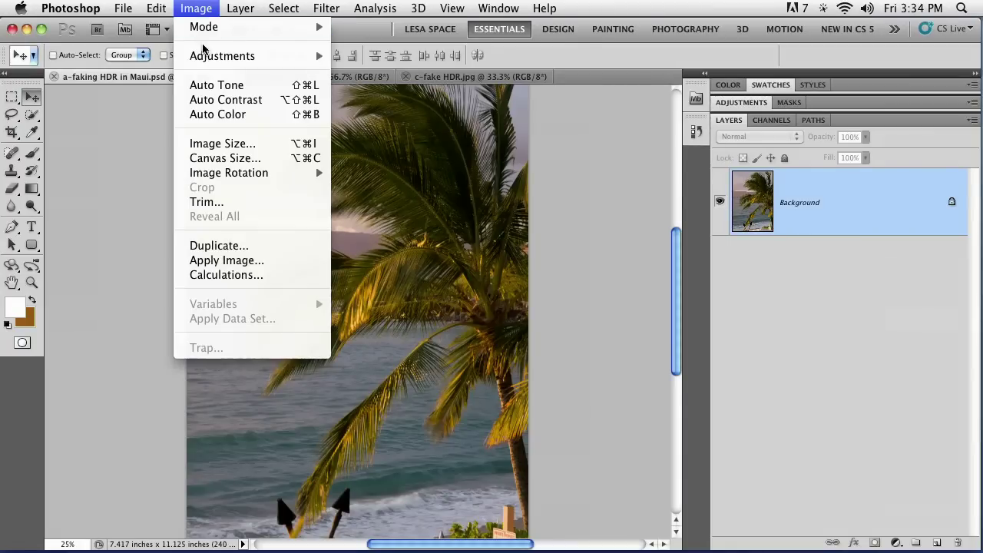
# Open Image > Adjustments > HDR Toning on the Maui palm photo
pyautogui.moveTo(204, 62)
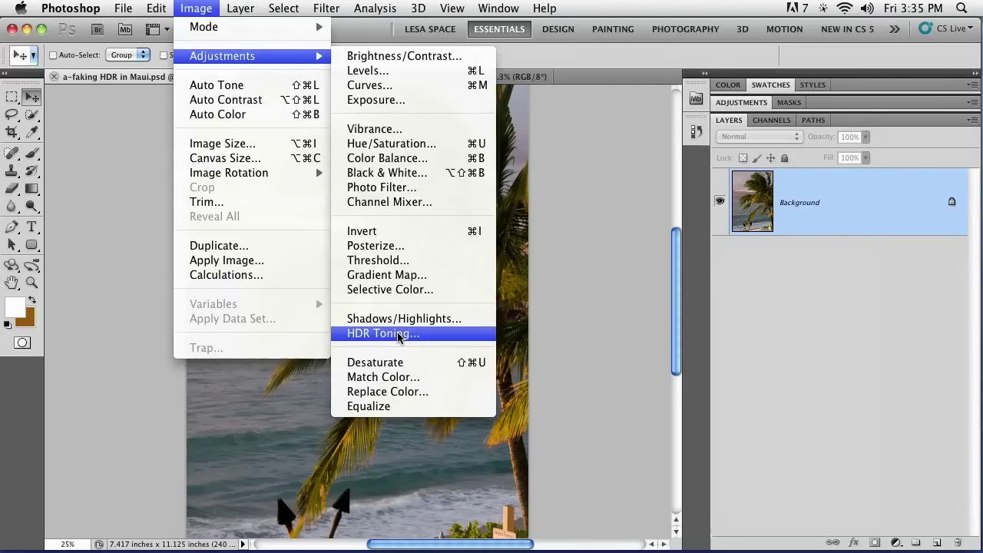
pyautogui.click(398, 335)
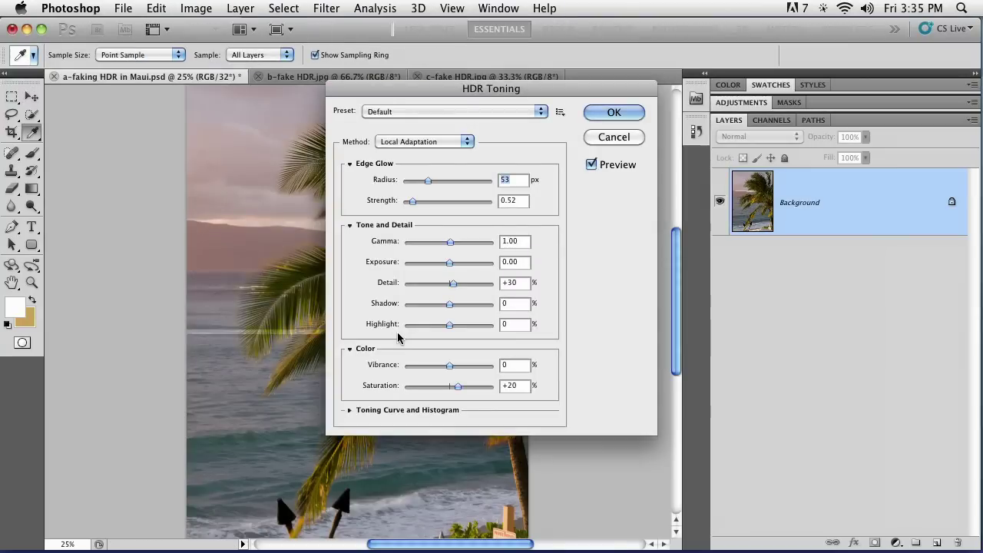
# Move the HDR Toning dialog to the upper right and open its Preset list
pyautogui.moveTo(425, 90); pyautogui.dragTo(613, 30)
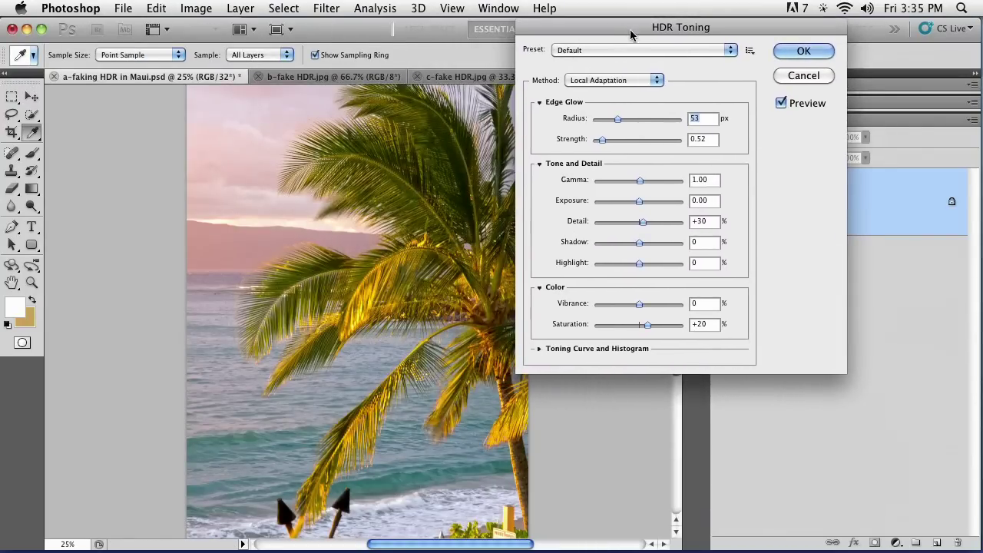
pyautogui.click(698, 51)
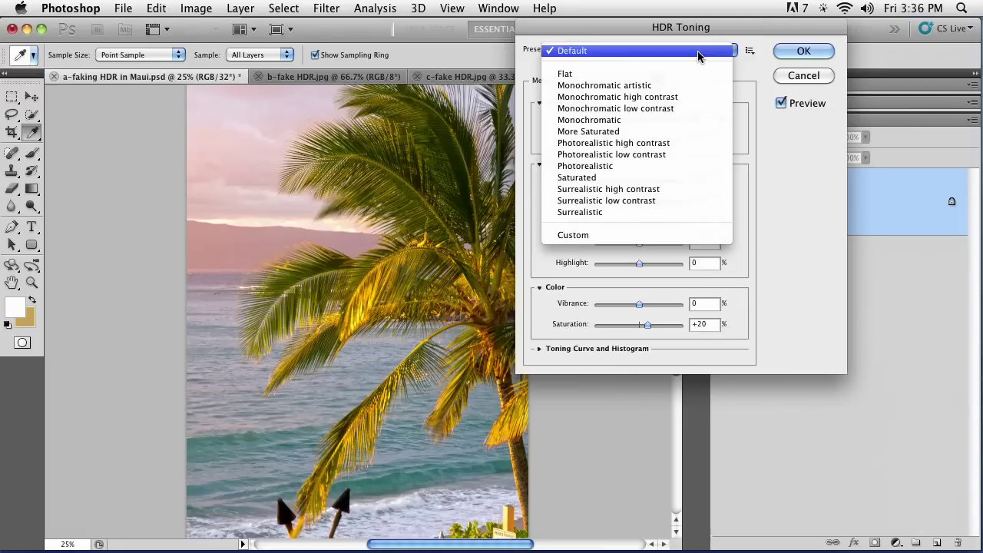
# Try the Surrealistic high and low contrast presets, settle on Photorealistic high contrast, and set Edge Glow Radius to 243 px
pyautogui.click(621, 192)
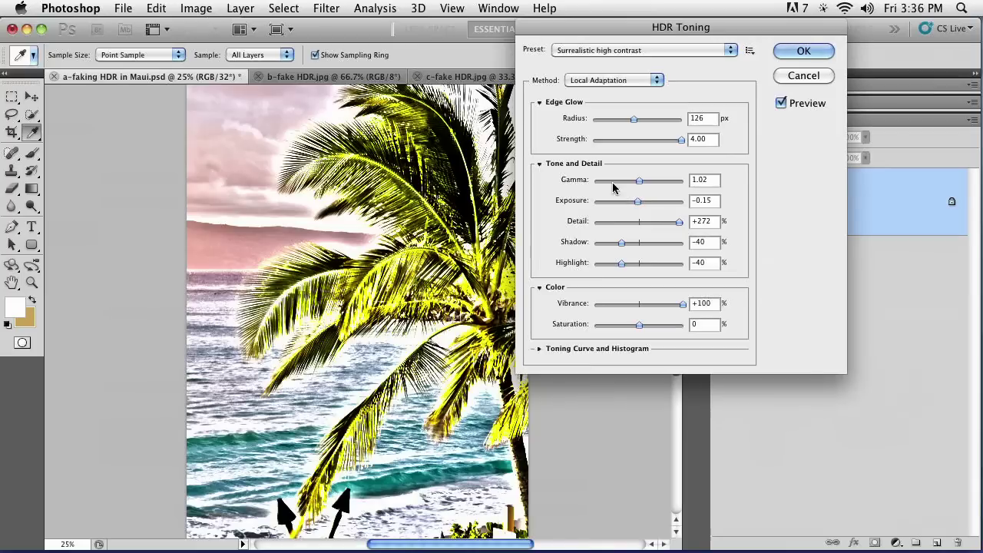
pyautogui.click(656, 51)
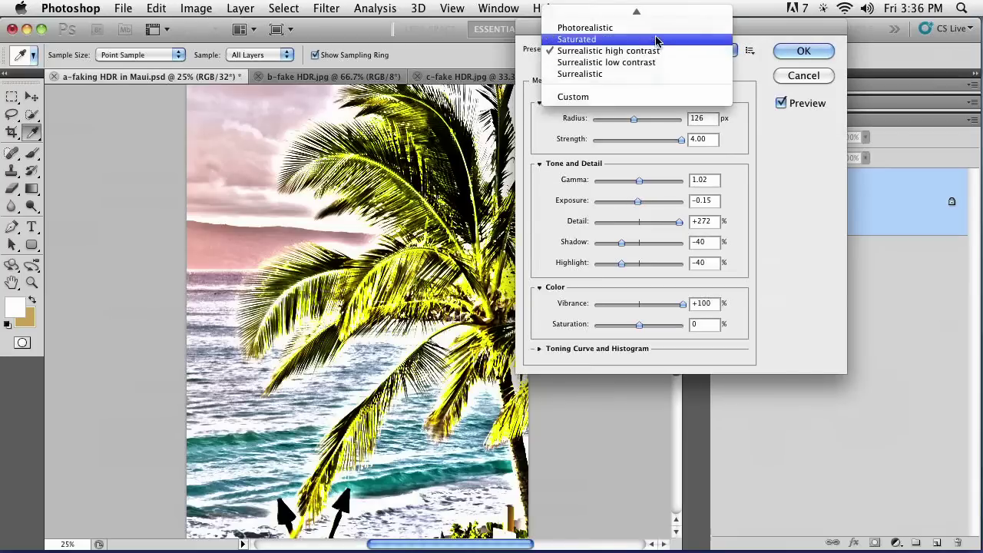
pyautogui.moveTo(657, 9)
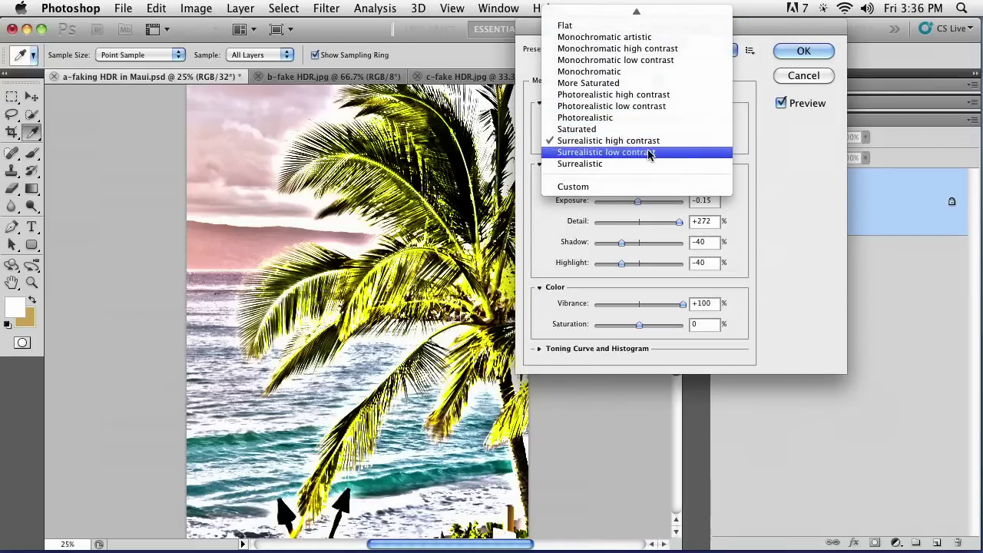
pyautogui.click(650, 153)
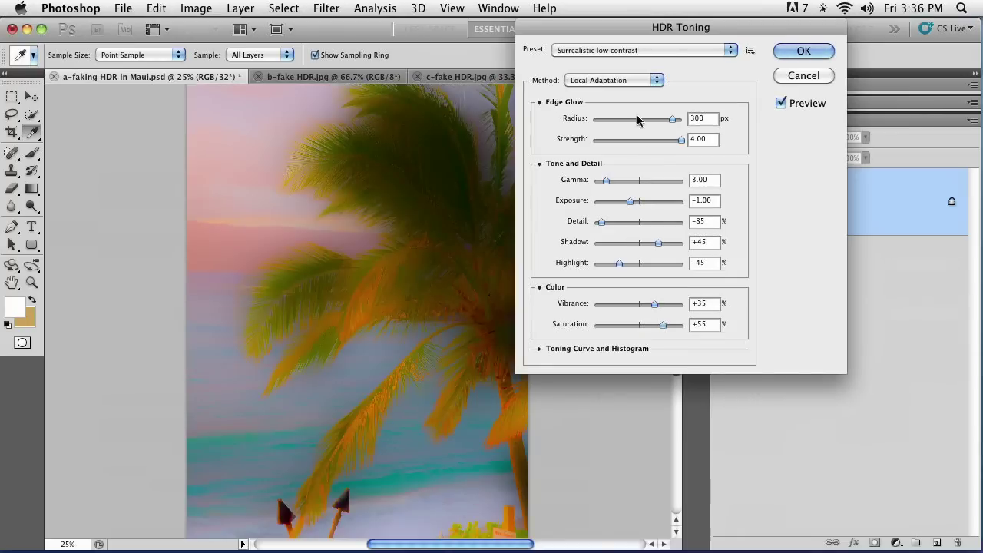
pyautogui.click(676, 51)
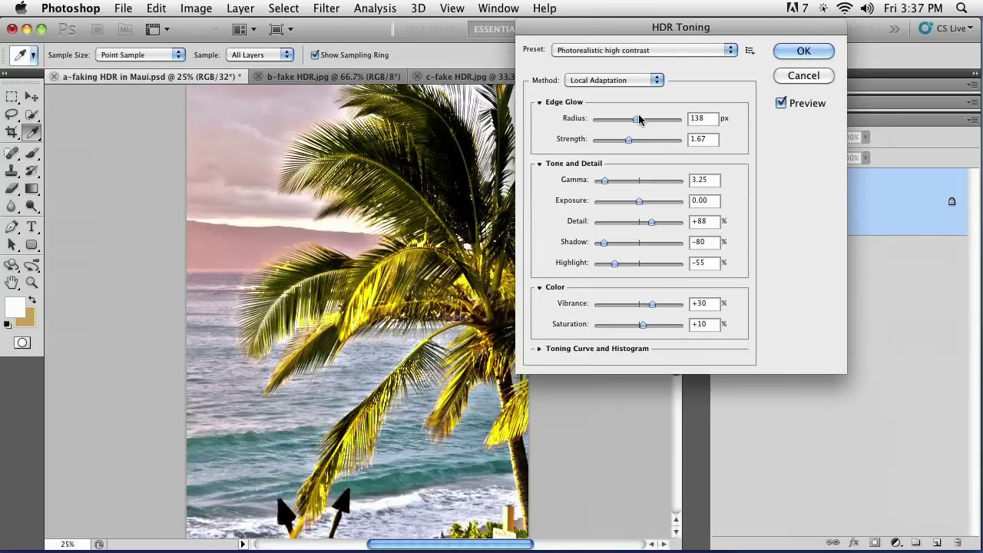
pyautogui.moveTo(637, 119); pyautogui.dragTo(642, 145)
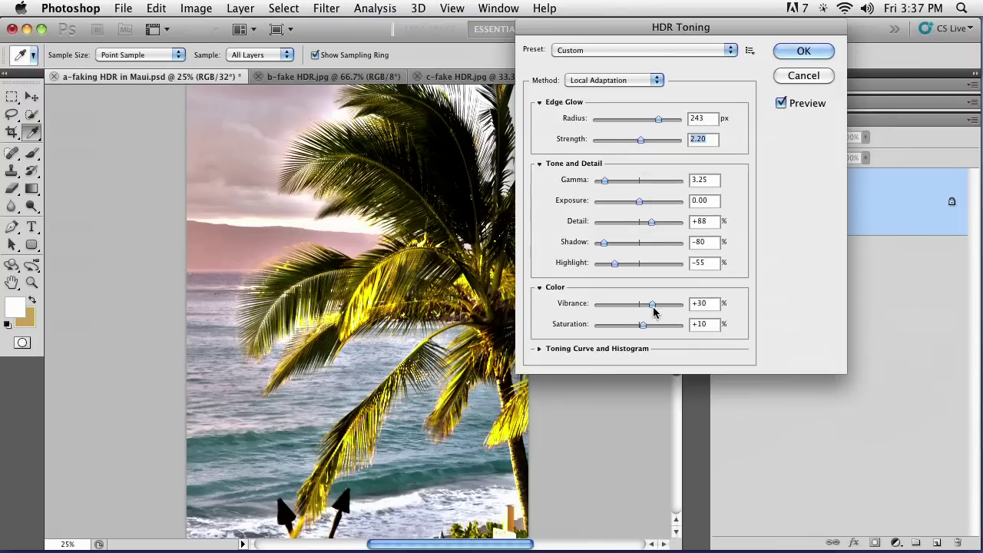
# Raise Vibrance from +30 to +50 and apply the custom HDR Toning to the palm photo
pyautogui.moveTo(653, 306); pyautogui.dragTo(661, 329)
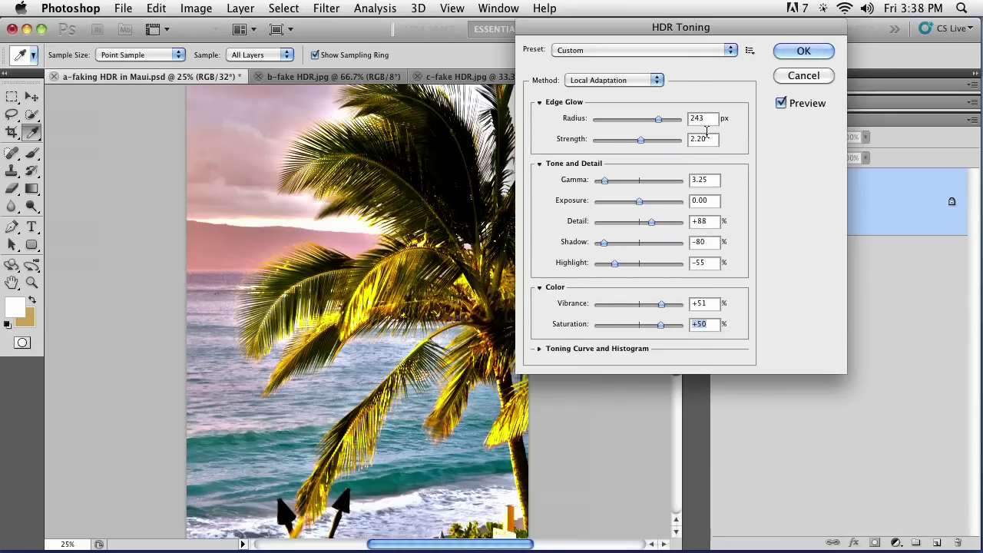
pyautogui.click(803, 51)
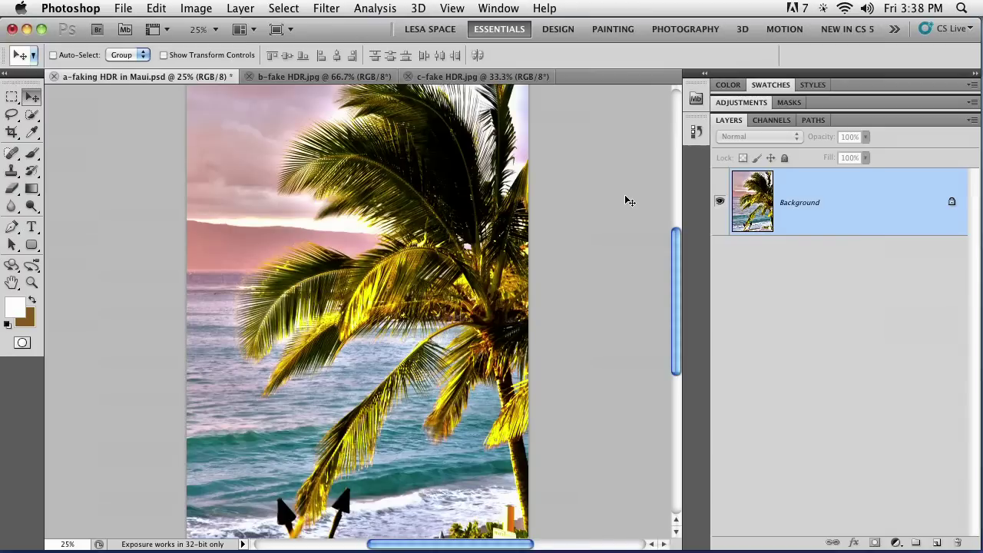
# Close the Maui document without saving and switch to the b-fake HDR.jpg car photo
pyautogui.press('super+w')
pyautogui.press('d')
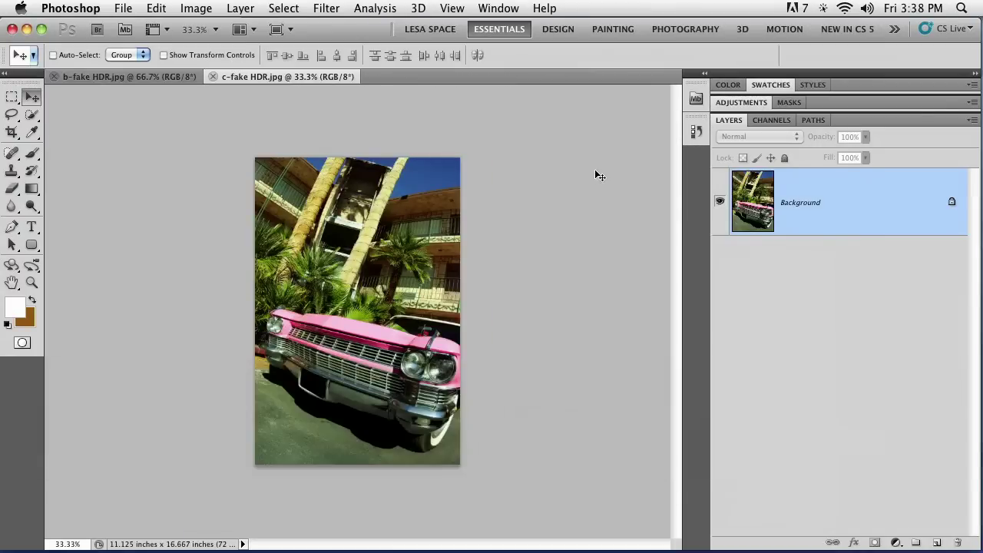
pyautogui.click(150, 77)
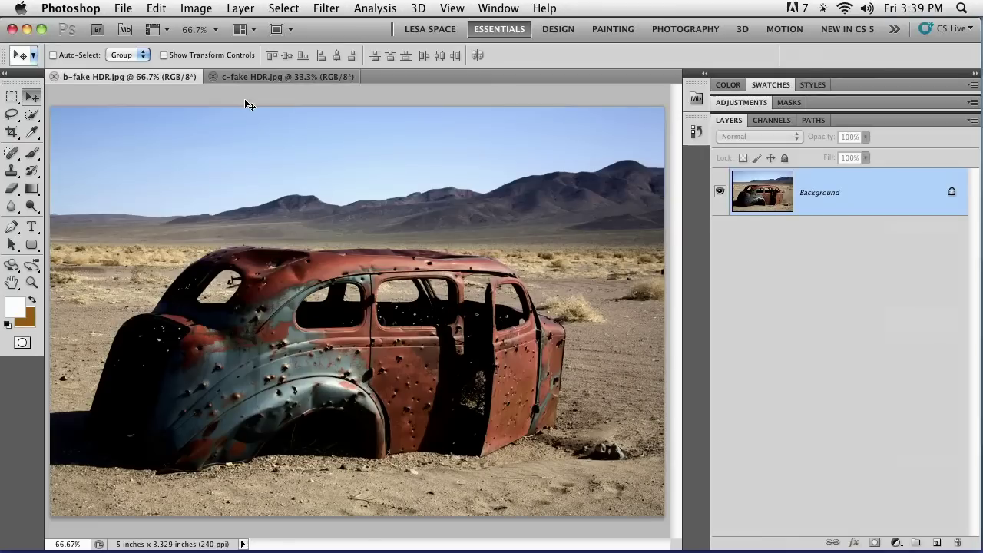
# Open Image > Adjustments > HDR Toning on the rusted car photo
pyautogui.click(197, 7)
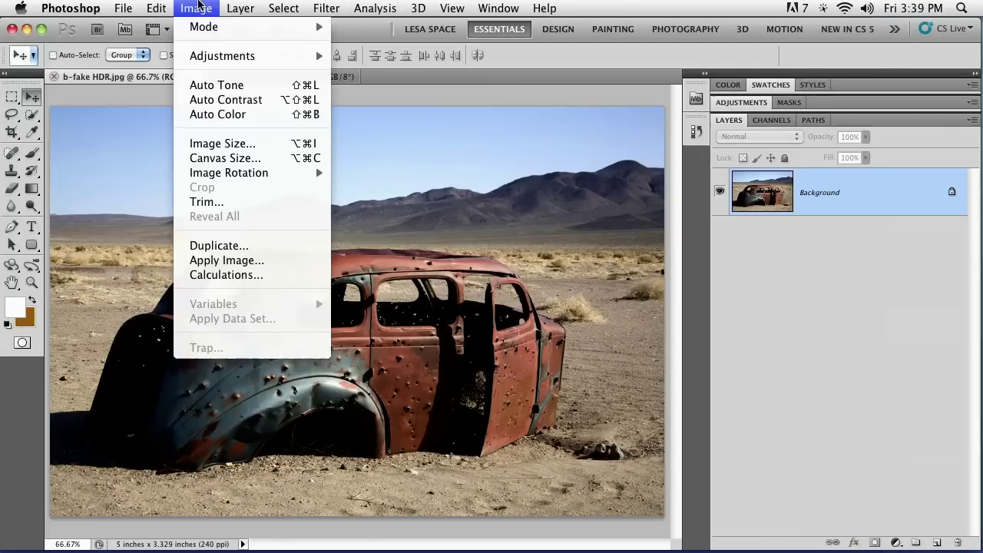
pyautogui.moveTo(204, 56)
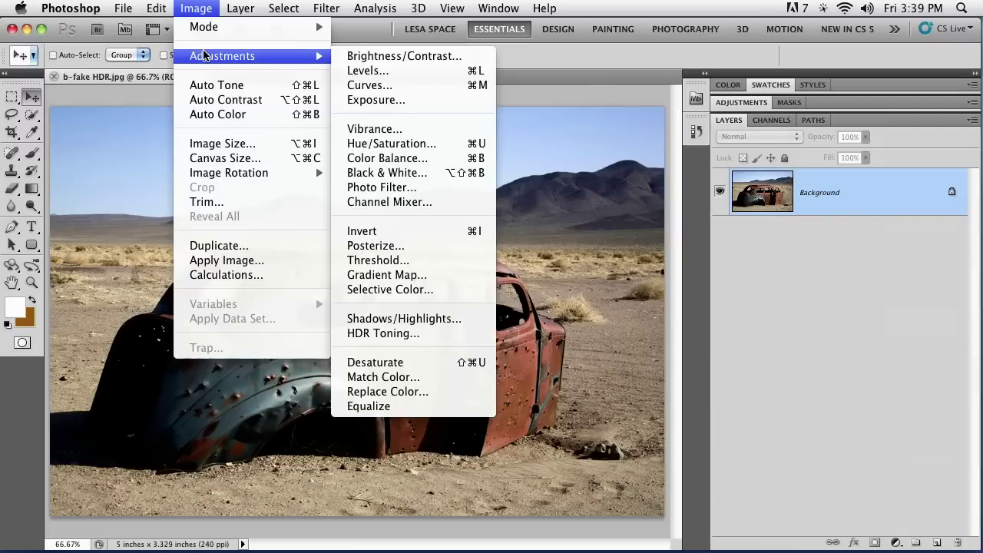
pyautogui.click(401, 334)
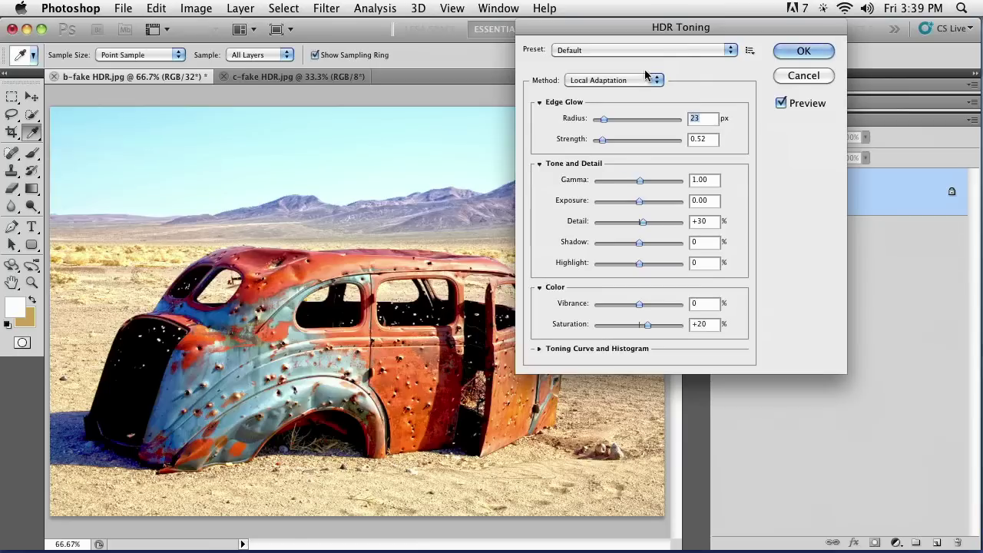
# Compare the Surrealistic and Photorealistic presets, then apply the Saturated preset to the car photo
pyautogui.click(670, 52)
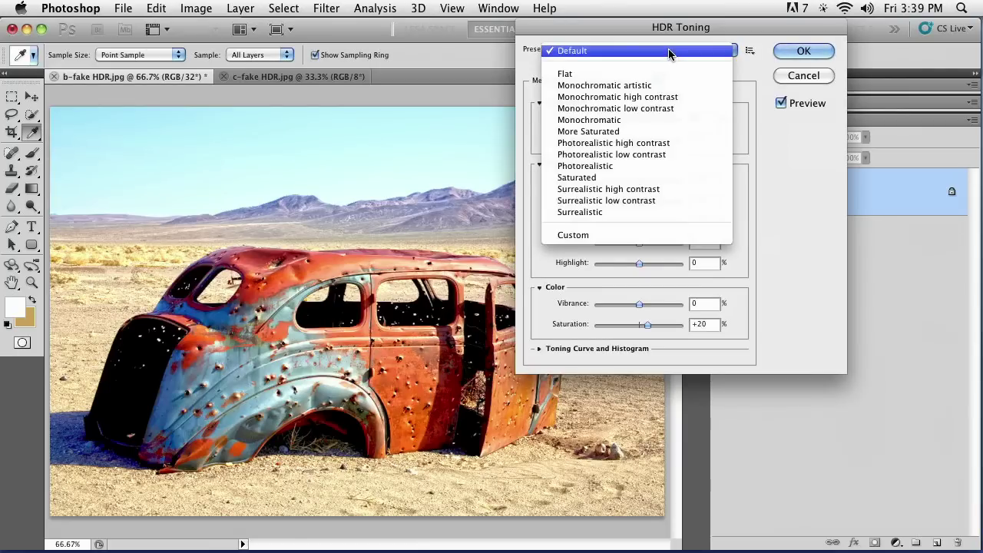
pyautogui.click(650, 189)
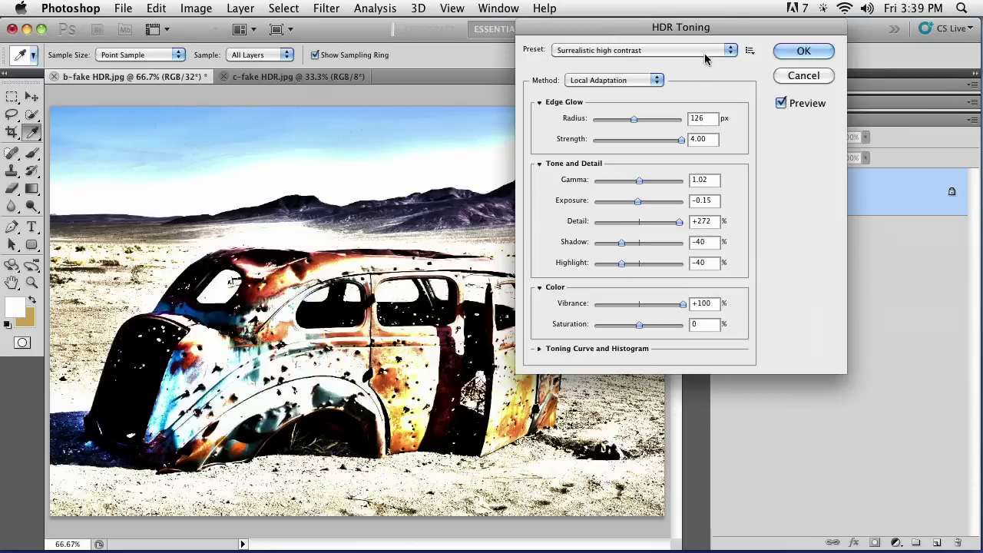
pyautogui.click(705, 54)
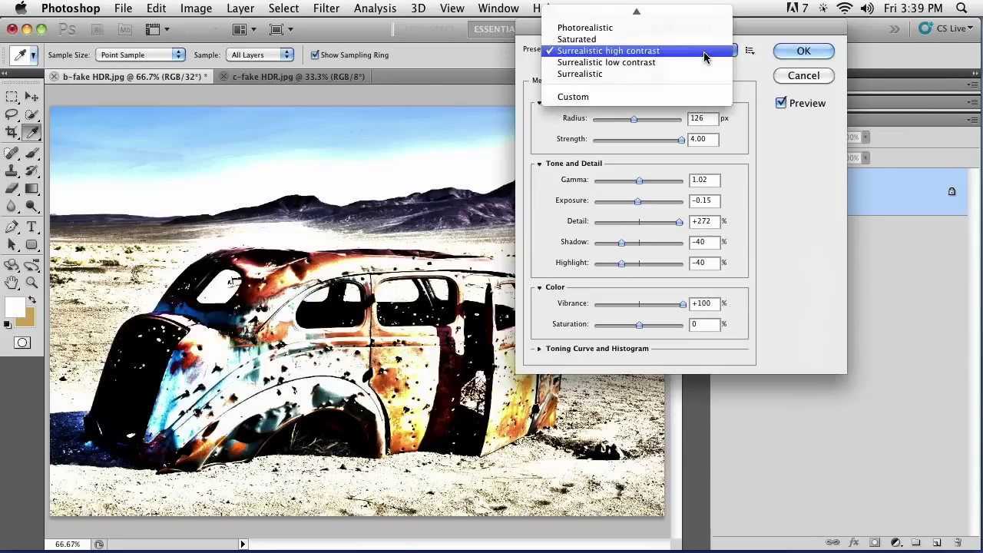
pyautogui.click(676, 110)
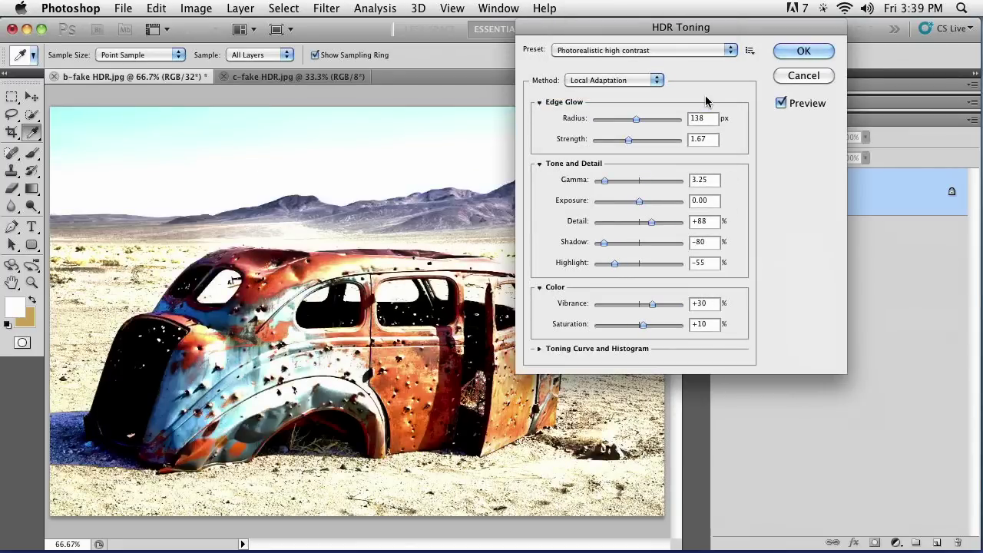
pyautogui.click(707, 51)
pyautogui.click(722, 107)
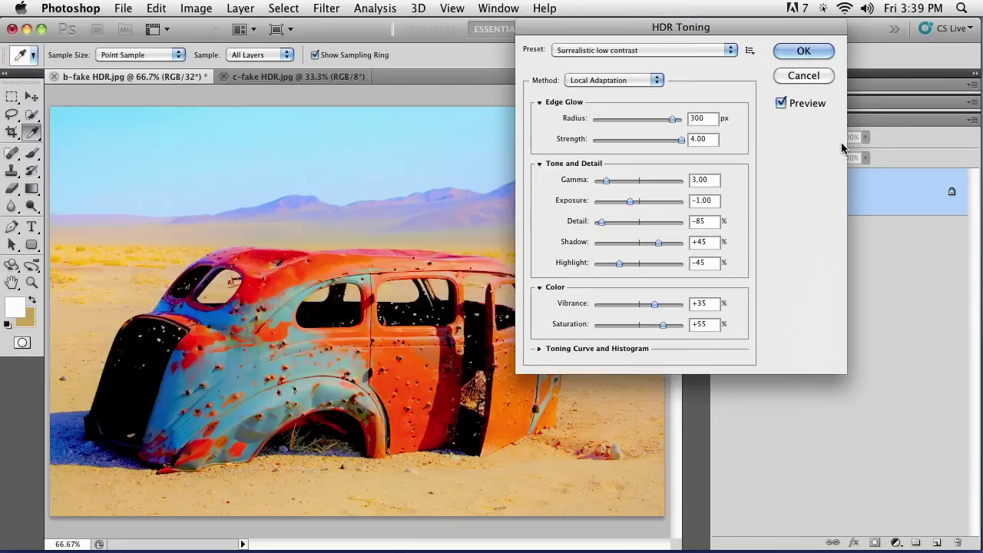
pyautogui.click(688, 50)
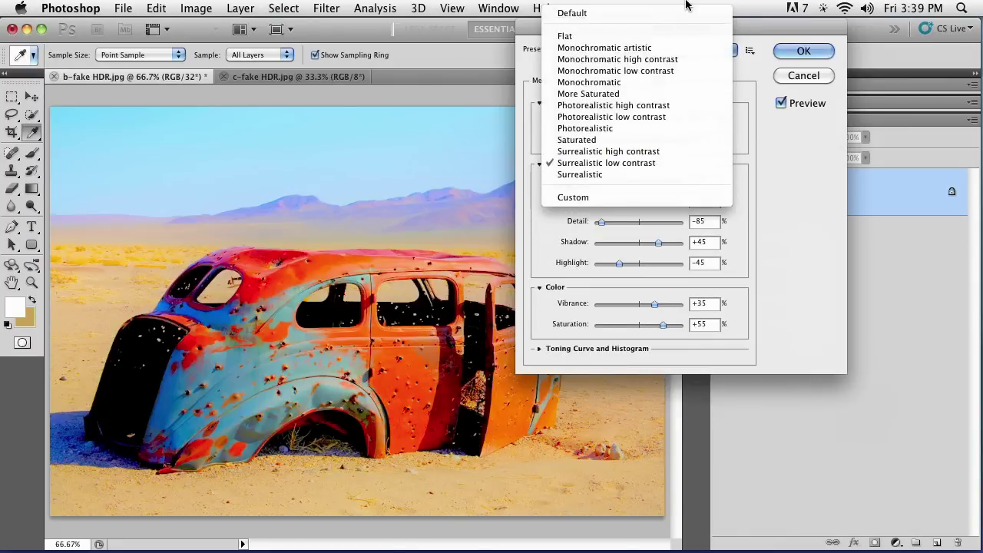
pyautogui.click(664, 108)
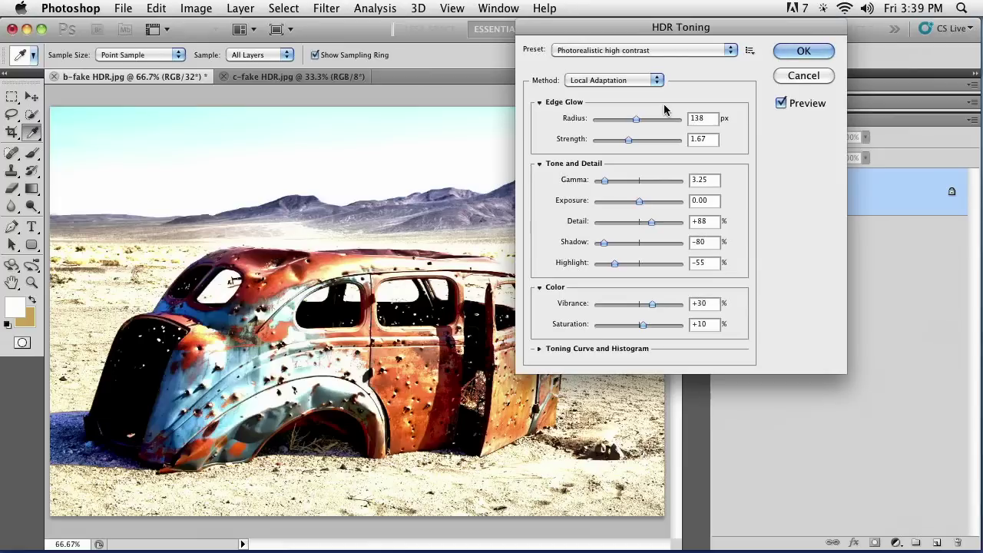
pyautogui.click(639, 53)
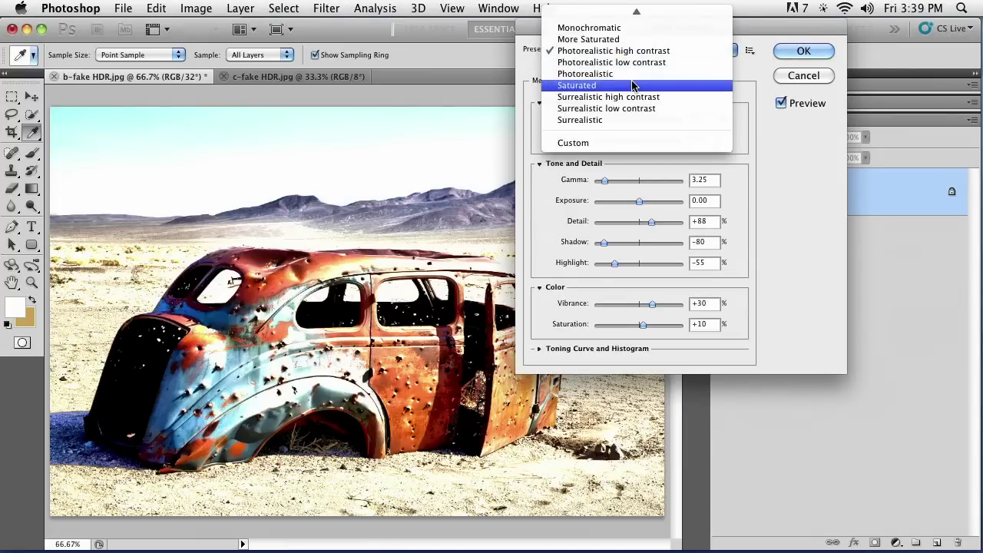
pyautogui.click(633, 86)
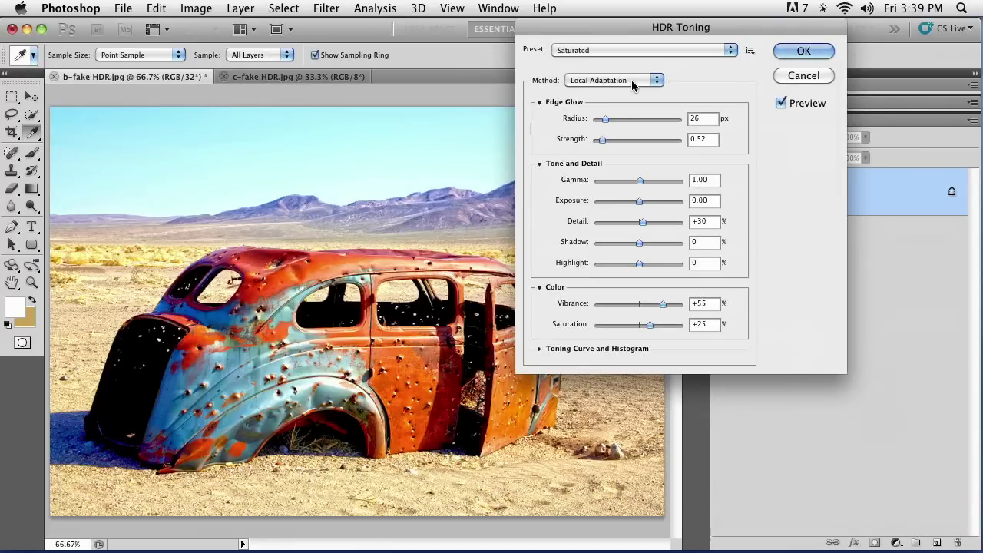
pyautogui.click(805, 54)
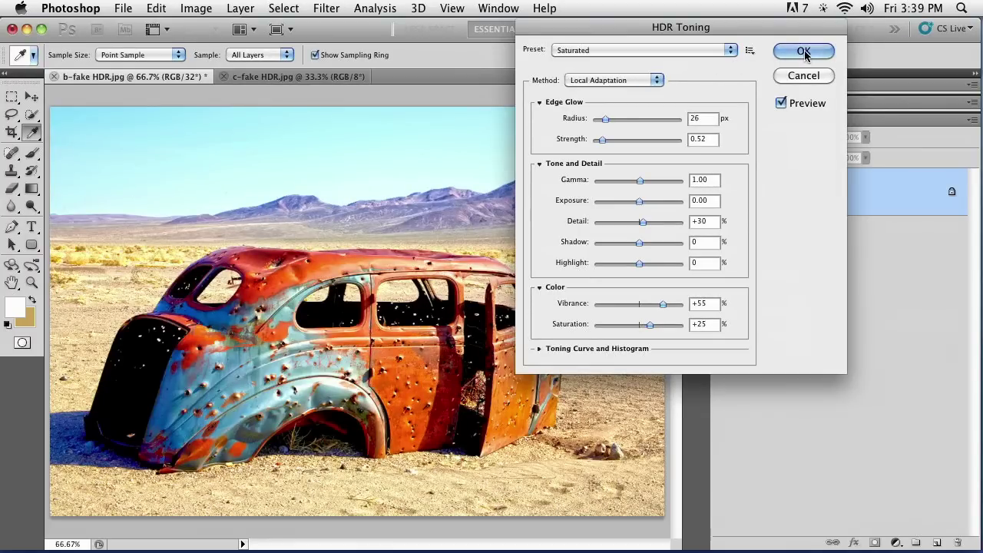